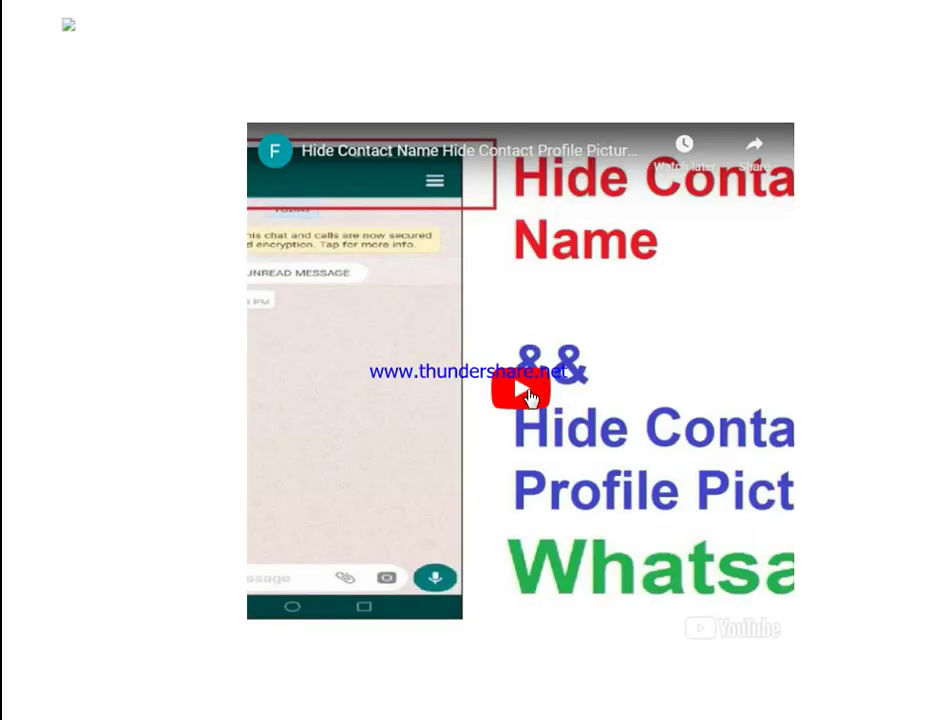
Start the embedded WhatsApp tutorial video with the red YouTube play button
{"action": "left_click", "coordinate": [532, 396]}
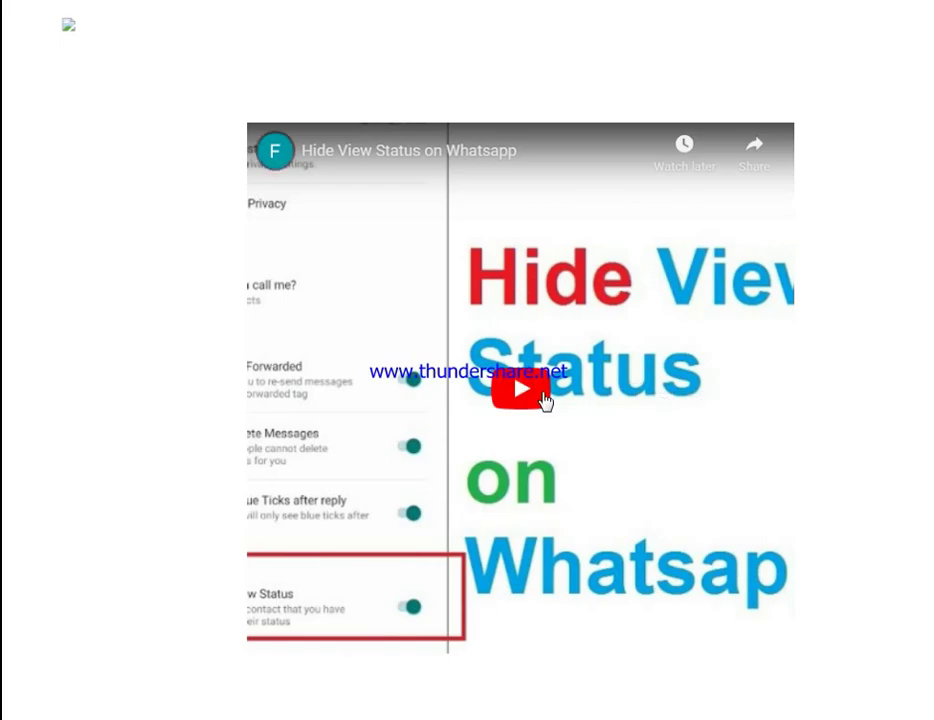
Play, pause and resume the 'Hide View Status on Whatsapp' video, then drag in the player
{"action": "left_click", "coordinate": [545, 401]}
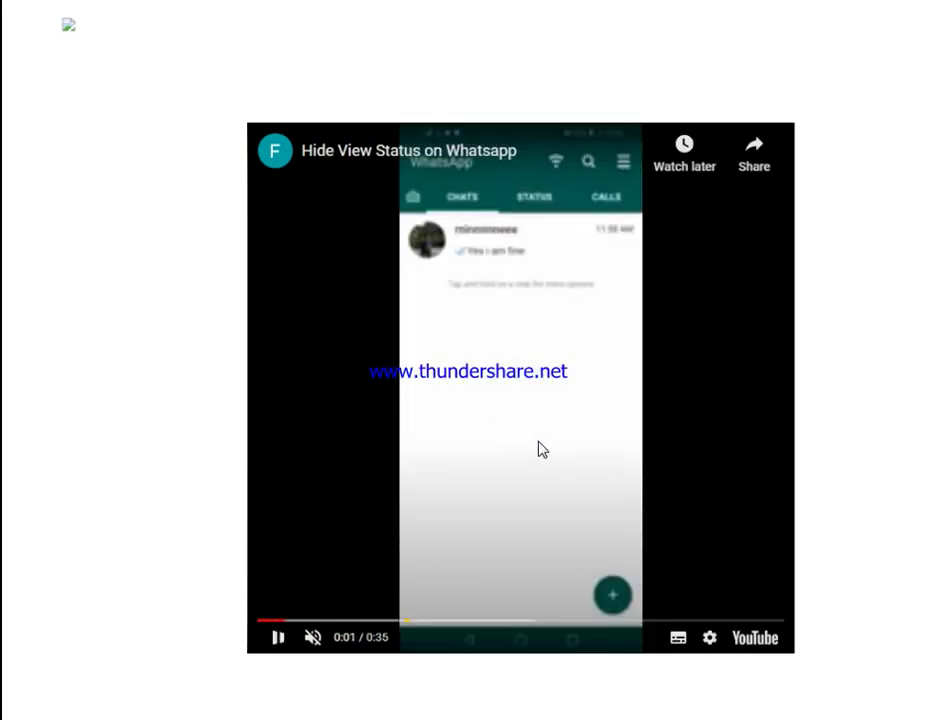
{"action": "left_click", "coordinate": [522, 413]}
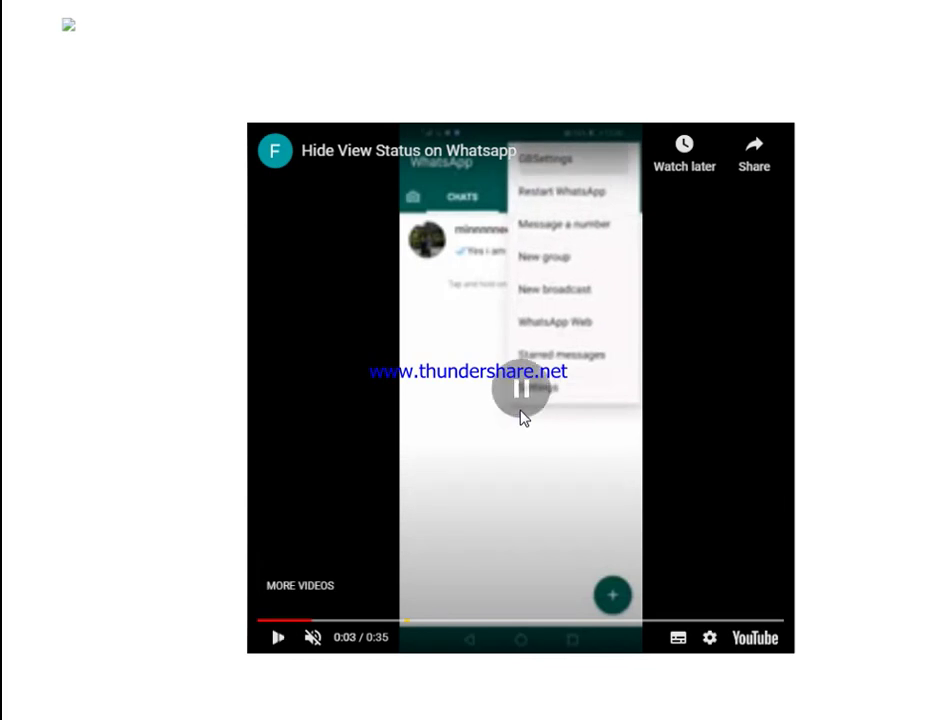
{"action": "left_click", "coordinate": [525, 411]}
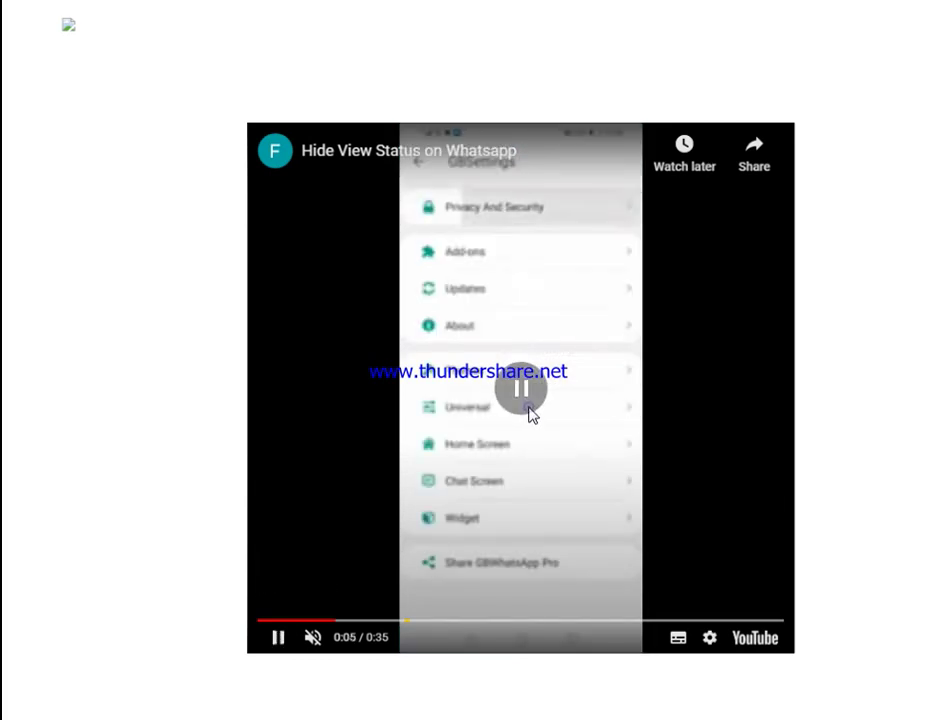
{"action": "left_click", "coordinate": [532, 415]}
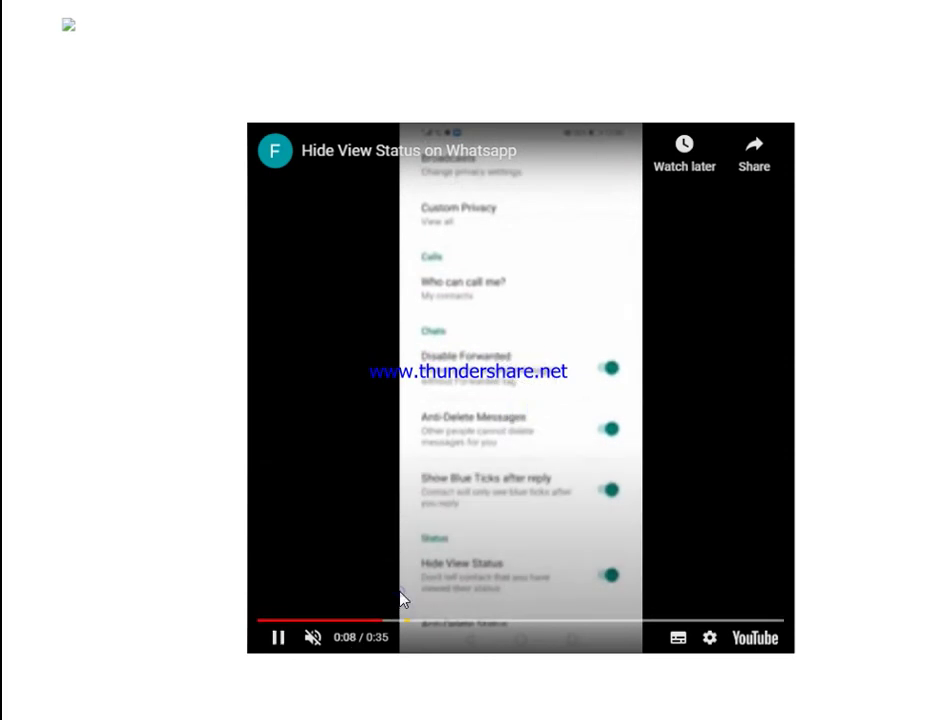
{"action": "left_click_drag", "start_coordinate": [401, 598], "coordinate": [290, 645]}
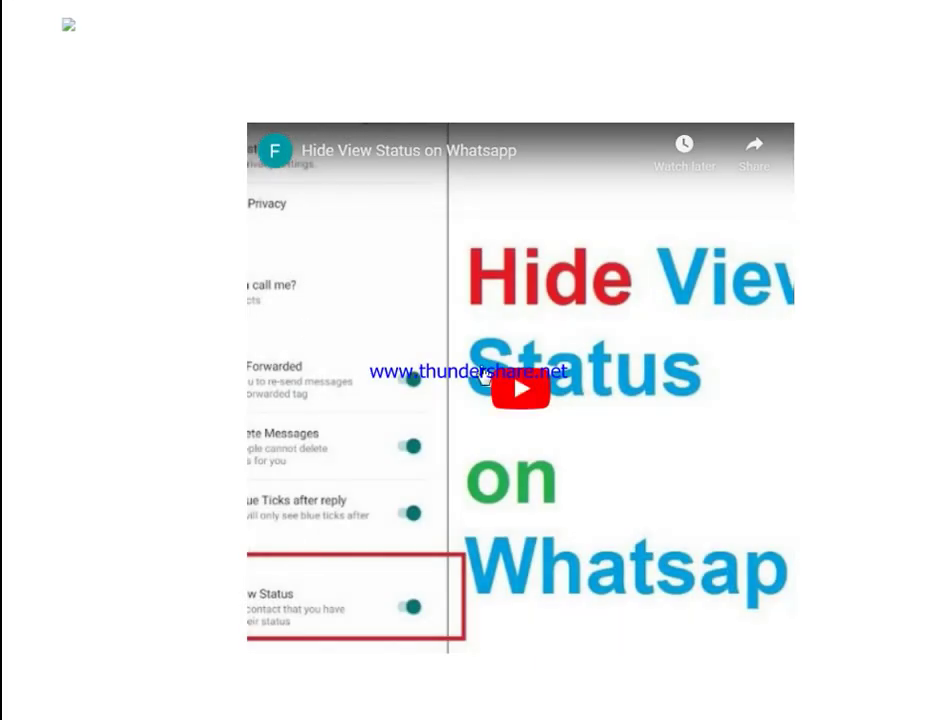
Start the embedded video and toggle pause and play from the control bar
{"action": "left_click", "coordinate": [506, 396]}
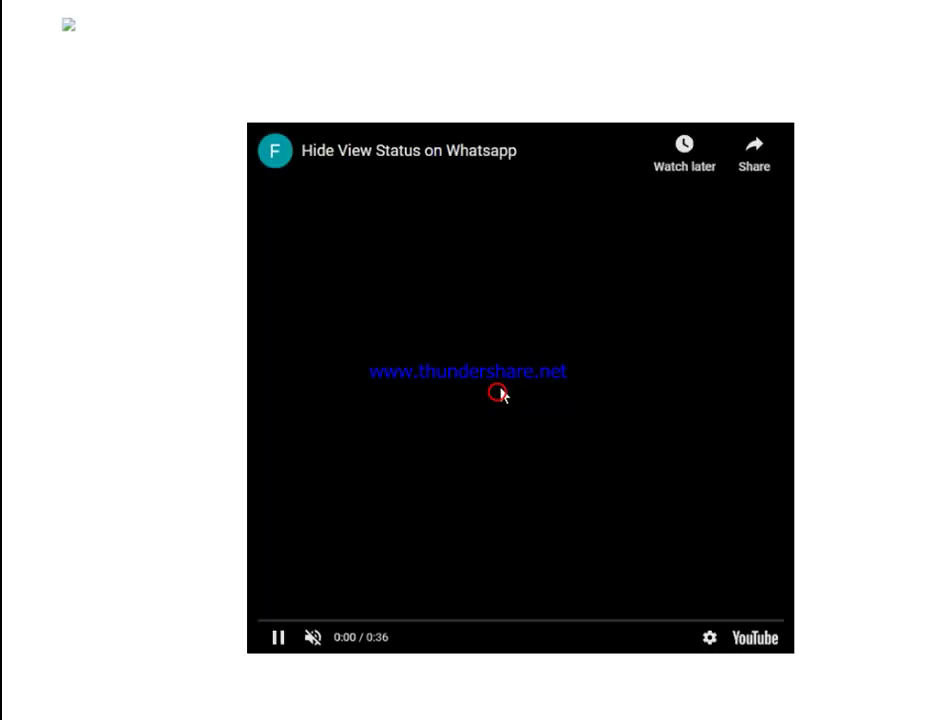
{"action": "left_click", "coordinate": [281, 644]}
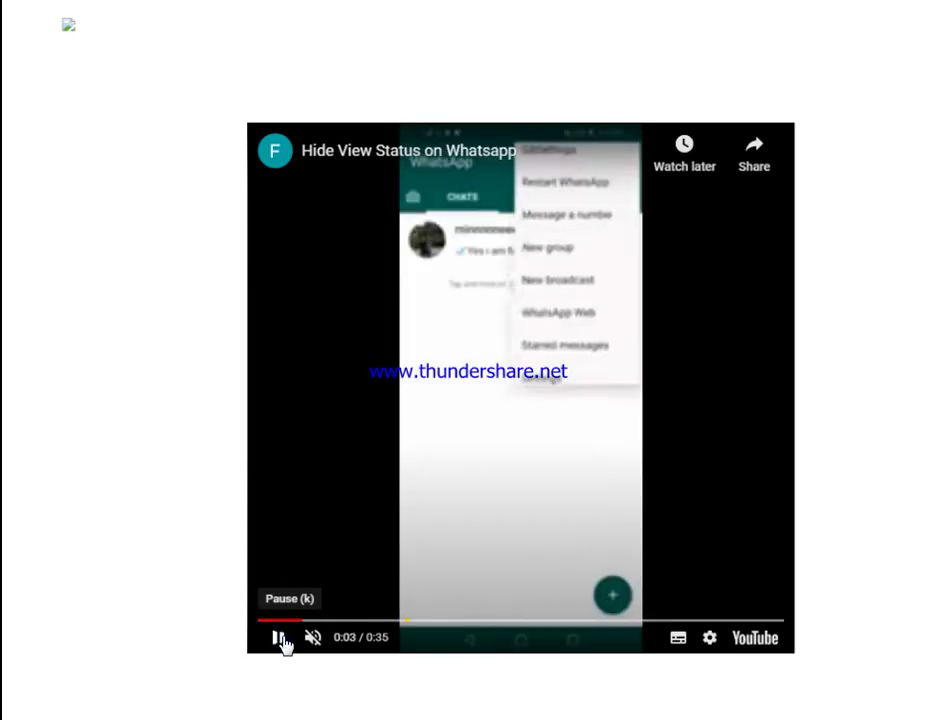
{"action": "left_click", "coordinate": [281, 644]}
{"action": "left_click", "coordinate": [281, 644]}
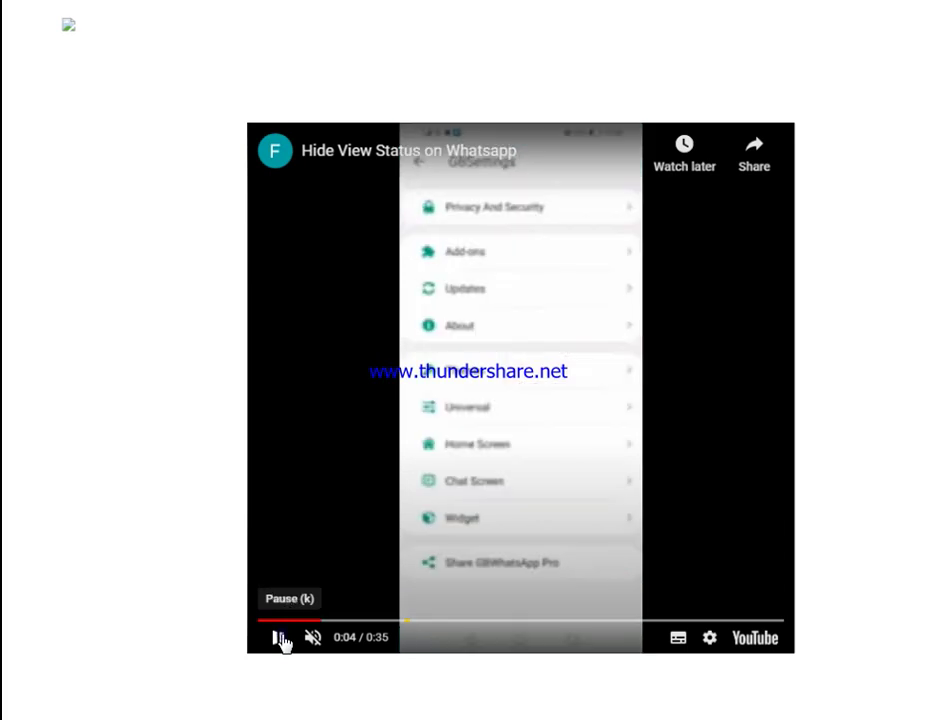
Toggle the sound off and on, then play and pause 'View Deleted Status on Whatsapp'
{"action": "left_click", "coordinate": [314, 645]}
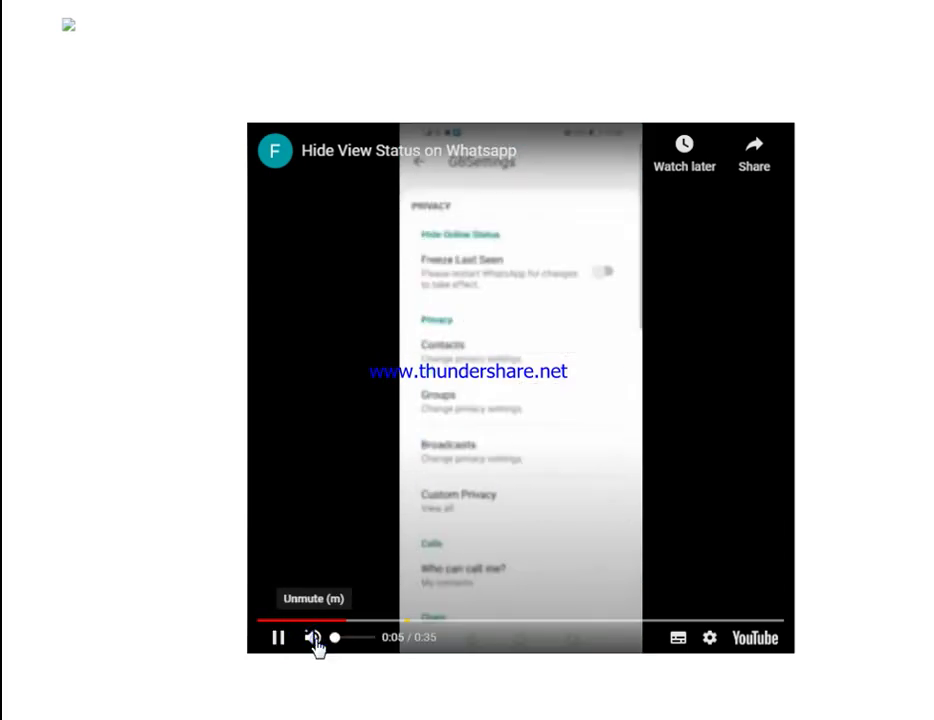
{"action": "left_click", "coordinate": [317, 646]}
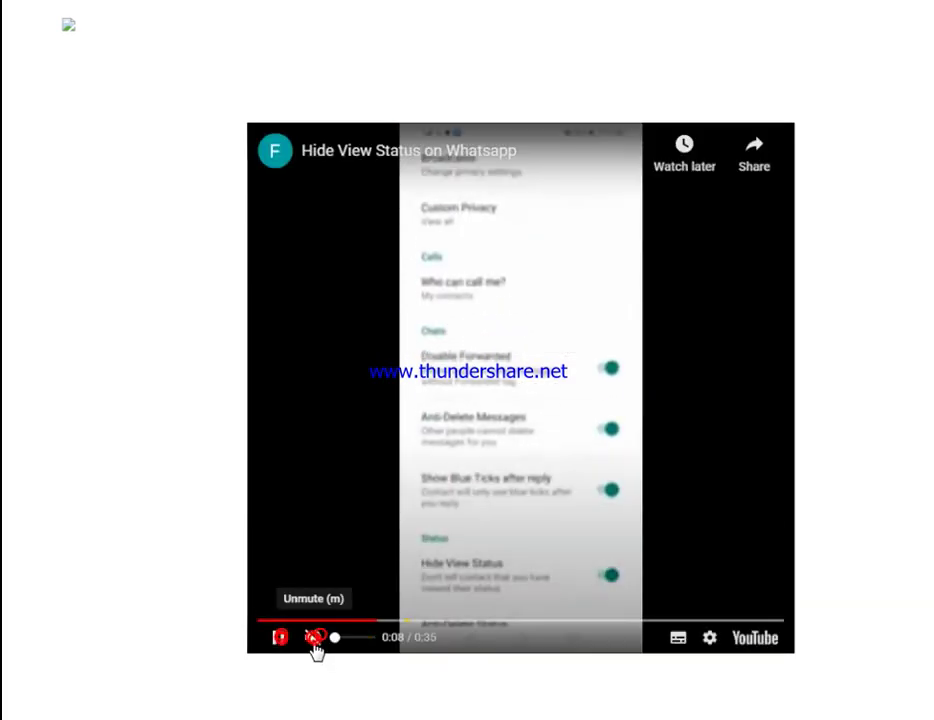
{"action": "left_click", "coordinate": [317, 648]}
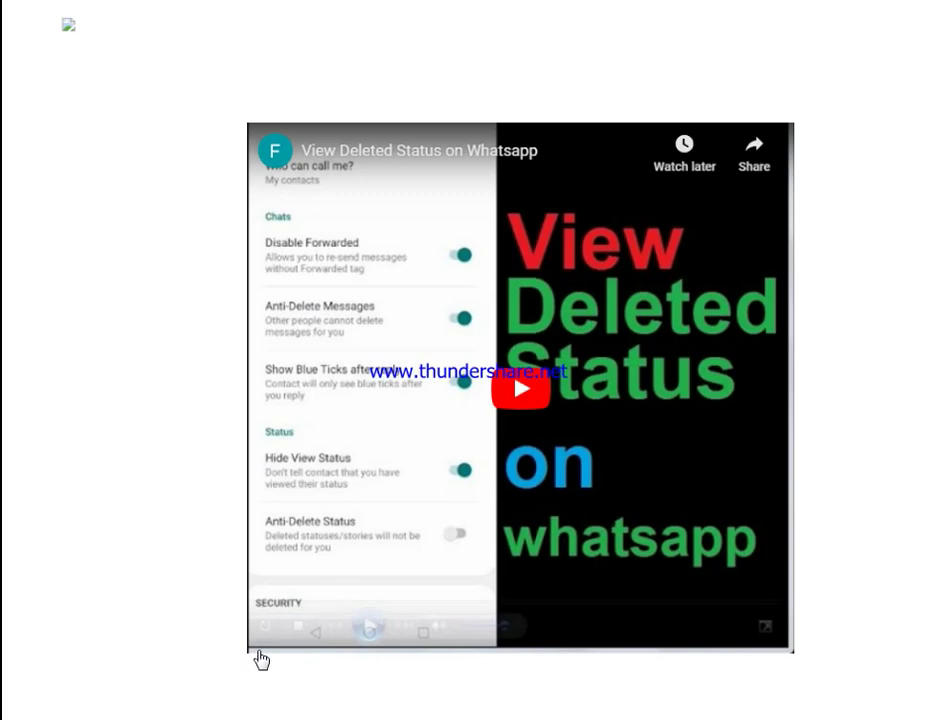
{"action": "left_click", "coordinate": [546, 402]}
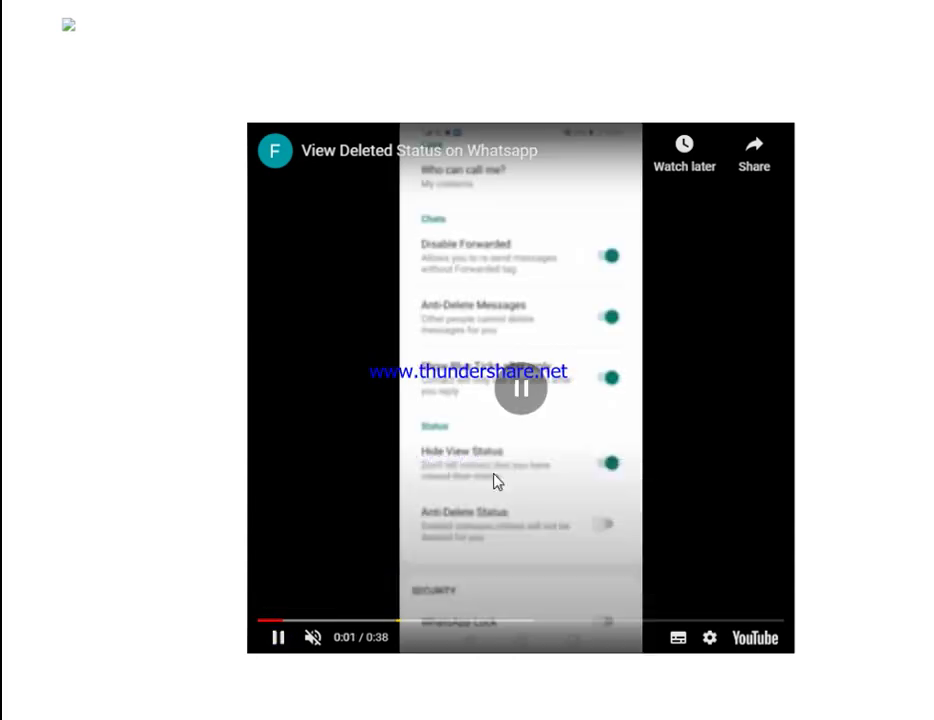
{"action": "left_click", "coordinate": [493, 481]}
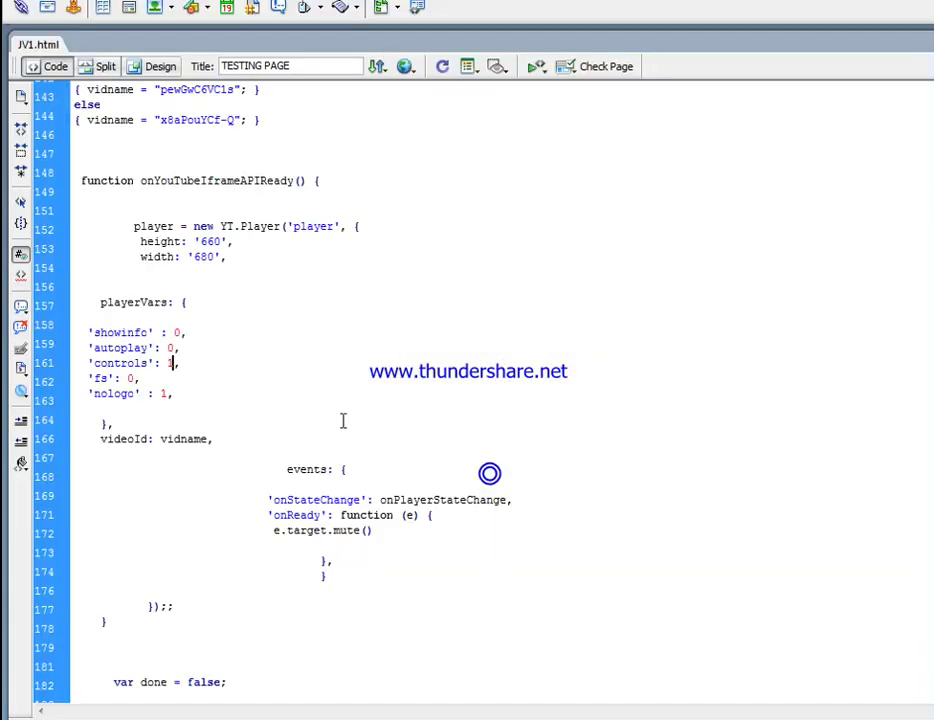
Change the playerVars 'controls' value from 1 to 0 and save the test page
{"action": "left_click", "coordinate": [277, 636]}
{"action": "left_click", "coordinate": [175, 363]}
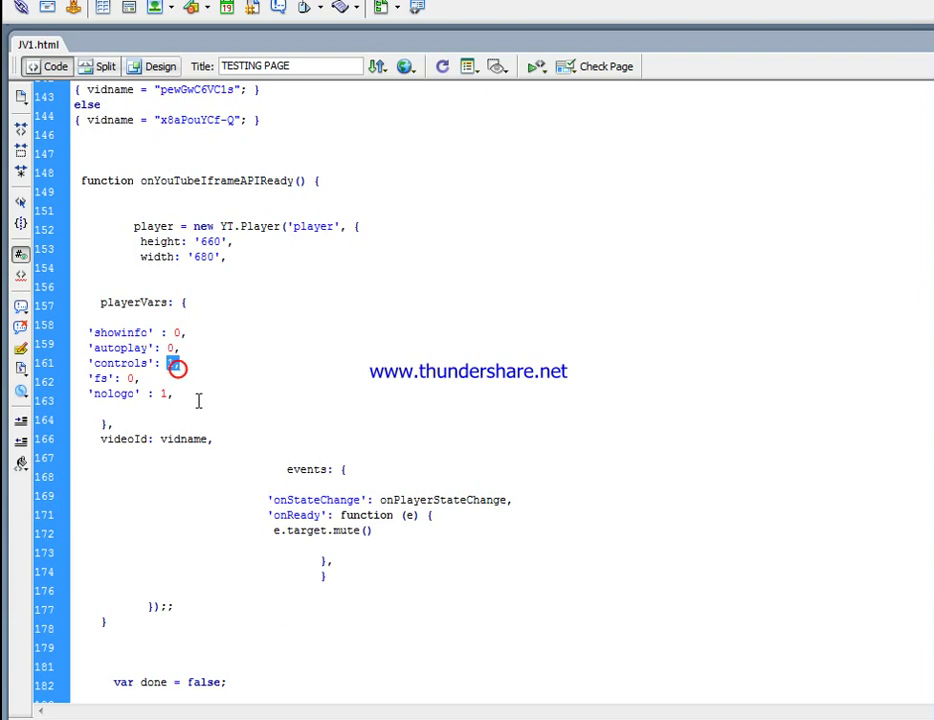
{"action": "left_click", "coordinate": [197, 400]}
{"action": "left_click", "coordinate": [171, 361]}
{"action": "type", "text": "0"}
{"action": "key", "text": "alt+f"}
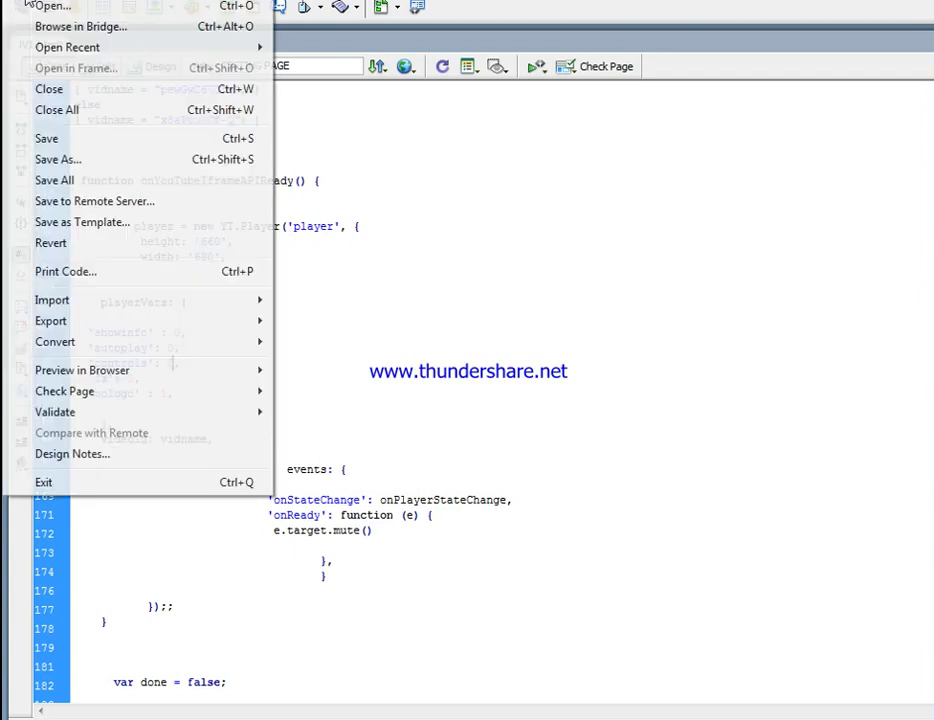
{"action": "left_click", "coordinate": [71, 131]}
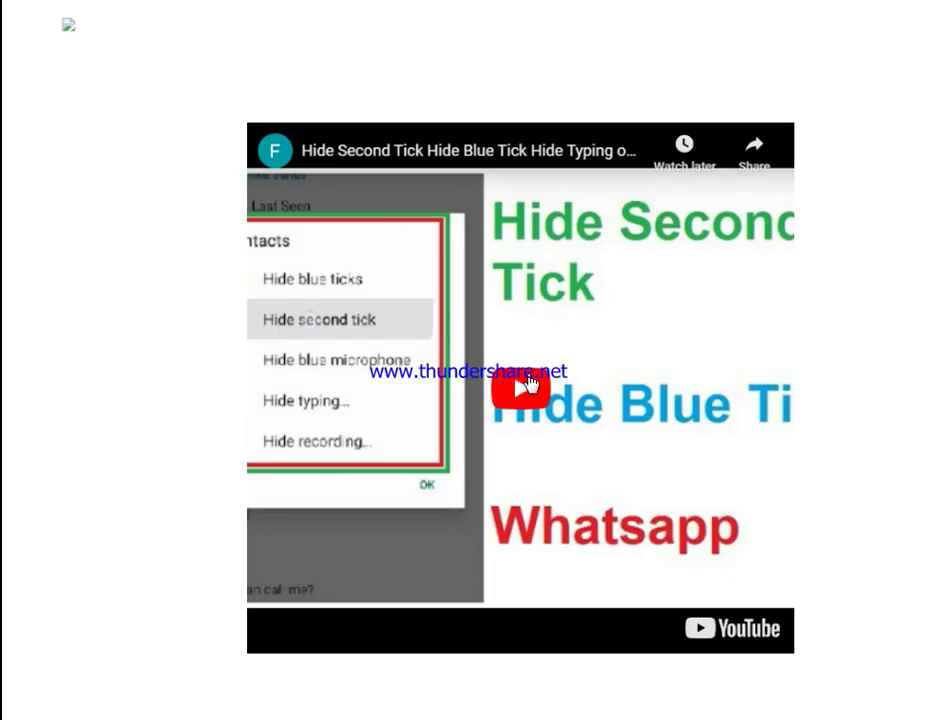
Play 'Hide Second Tick Hide Blue Tick' and pause and resume it by clicking the control-less player
{"action": "left_click", "coordinate": [530, 387]}
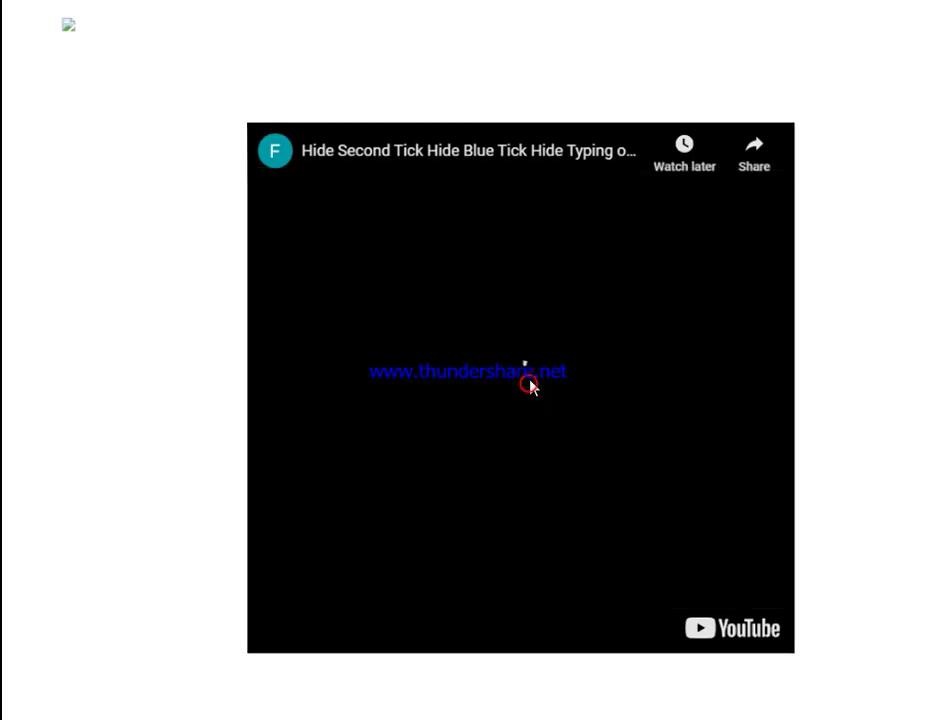
{"action": "left_click", "coordinate": [598, 403]}
{"action": "left_click", "coordinate": [323, 636]}
{"action": "left_click", "coordinate": [598, 363]}
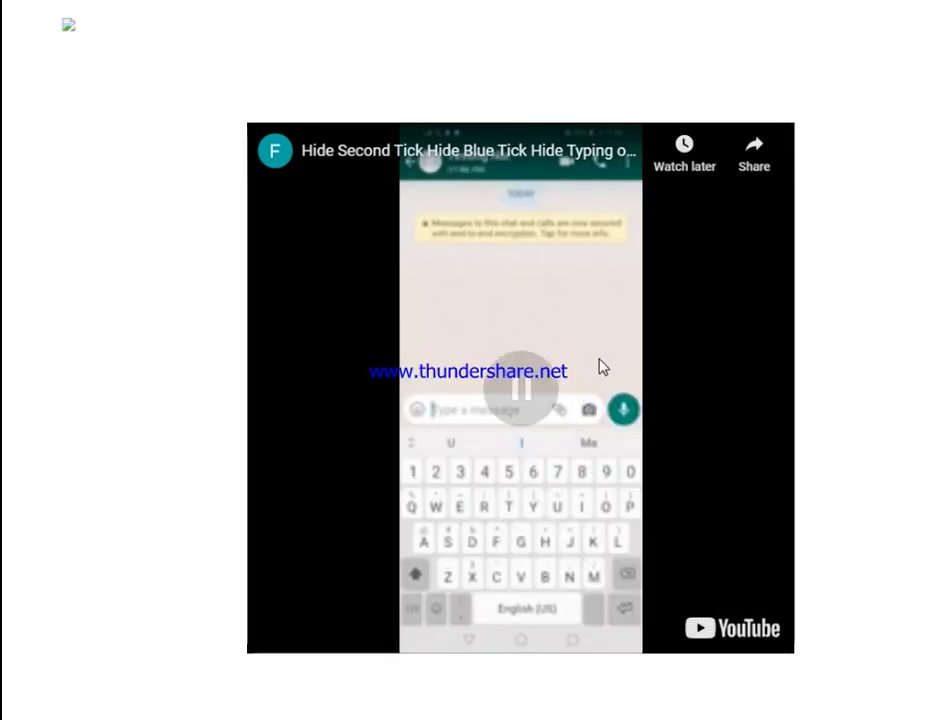
{"action": "left_click", "coordinate": [600, 361]}
{"action": "left_click", "coordinate": [603, 367]}
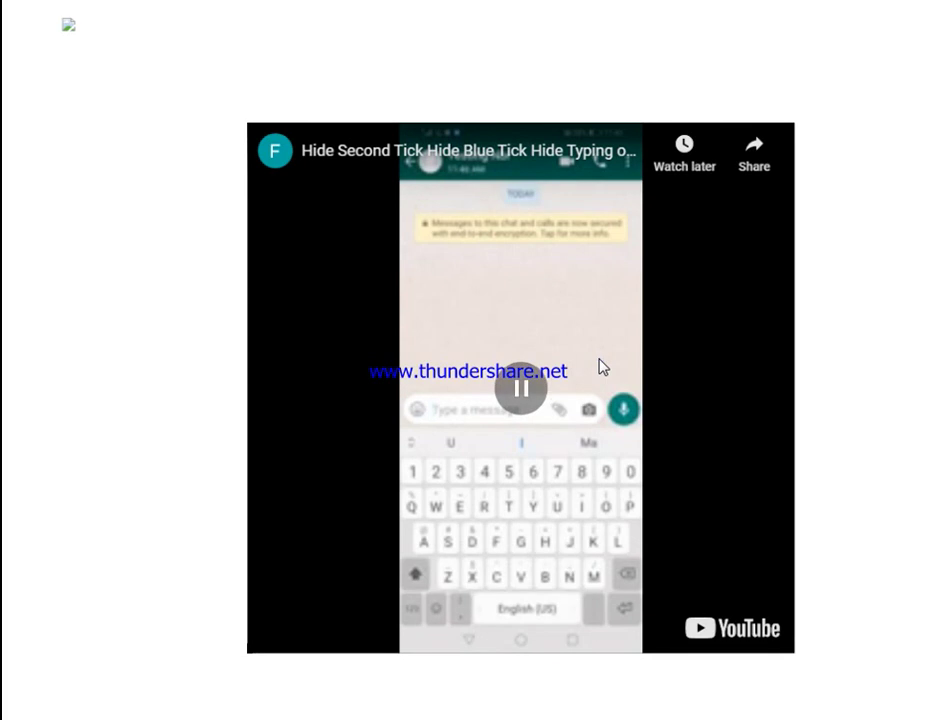
{"action": "left_click", "coordinate": [599, 360]}
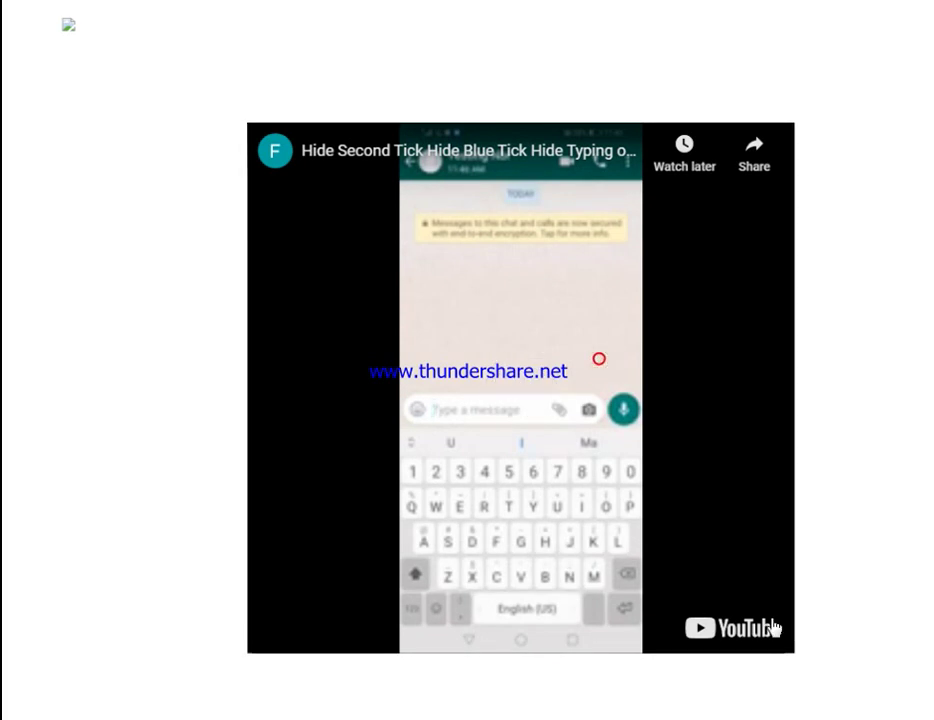